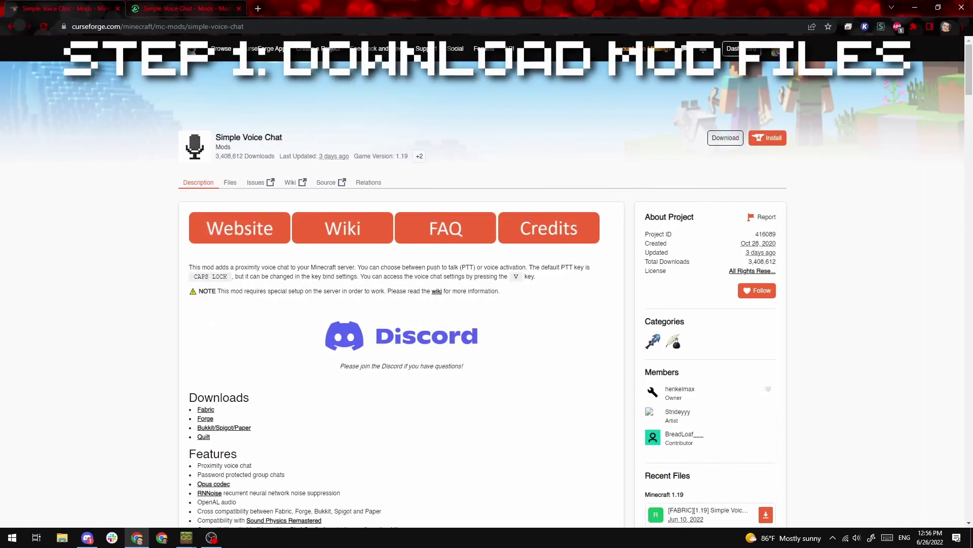
- Download the [FABRIC][1.19] Simple Voice Chat 1.19-2.2.46 file from the mod's CurseForge files list and save it in Downloads
left_click(180, 8)
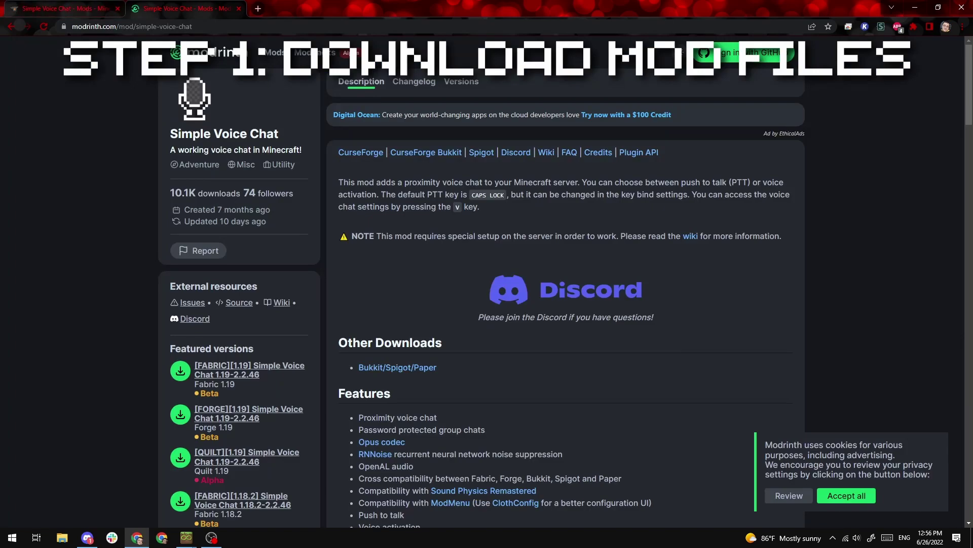
left_click(64, 8)
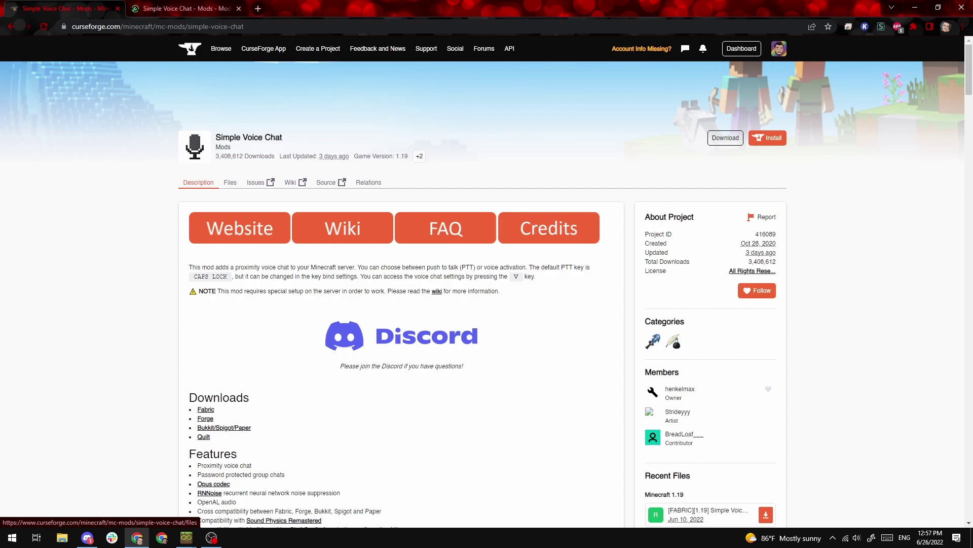
left_click(230, 183)
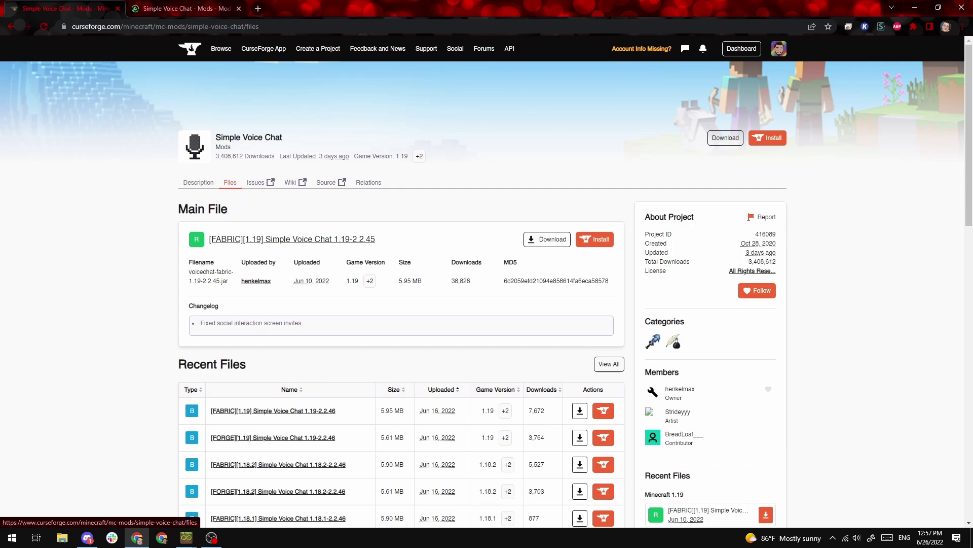
scroll(402, 304, "down", 5)
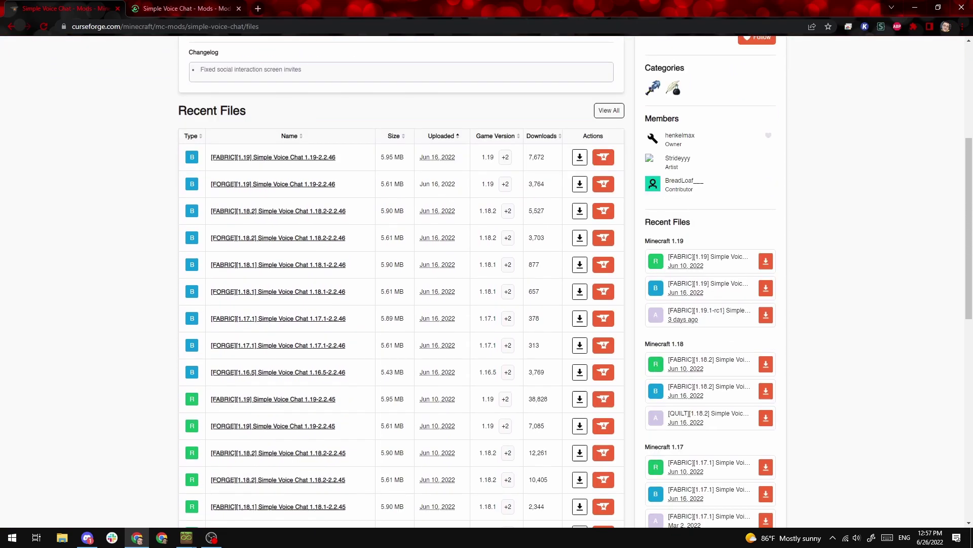
scroll(401, 284, "up", 3)
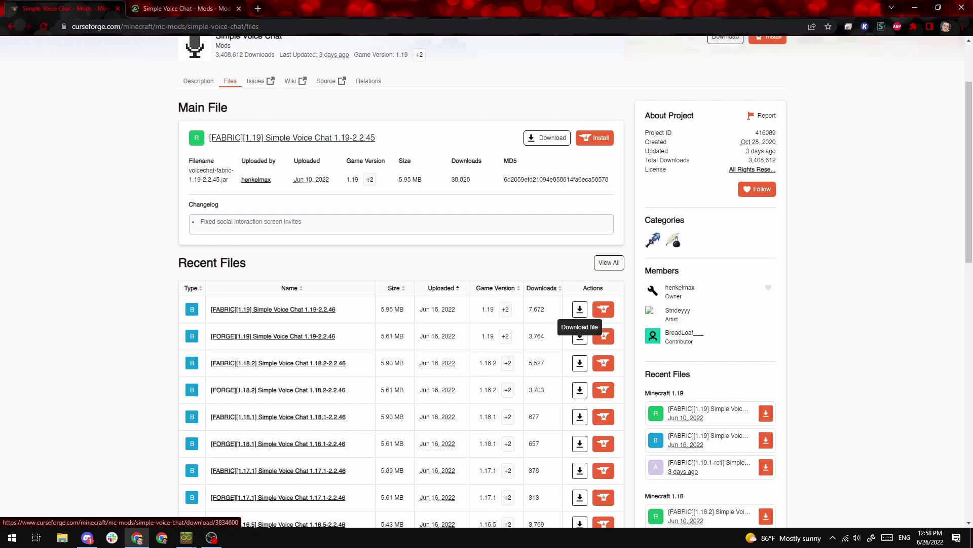
left_click(579, 309)
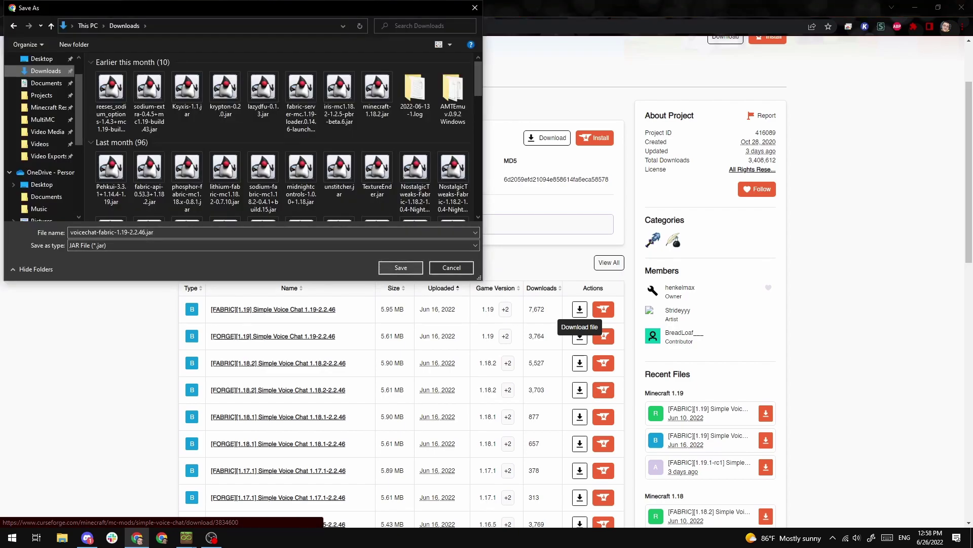
key("Return")
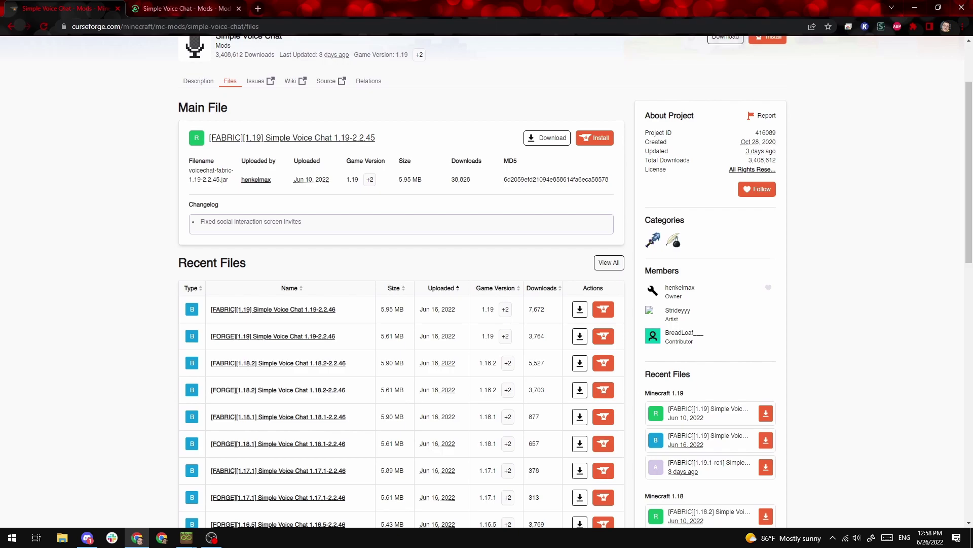
- Find Fabric API on Modrinth in a new browser tab and download version 0.56.3+1.19 from its versions list
key("ctrl+t")
type("fabric ap")
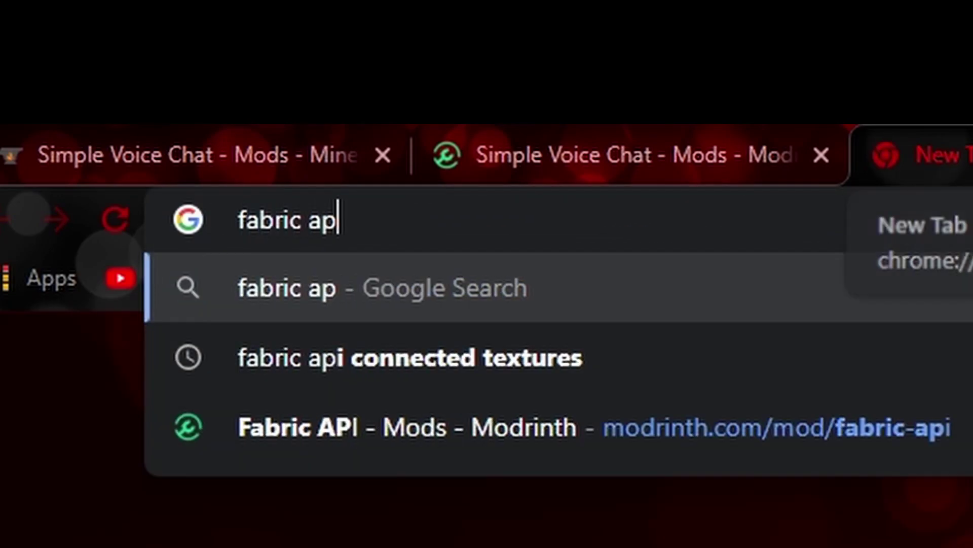
type("i")
key("Down")
key("Down")
key("Return")
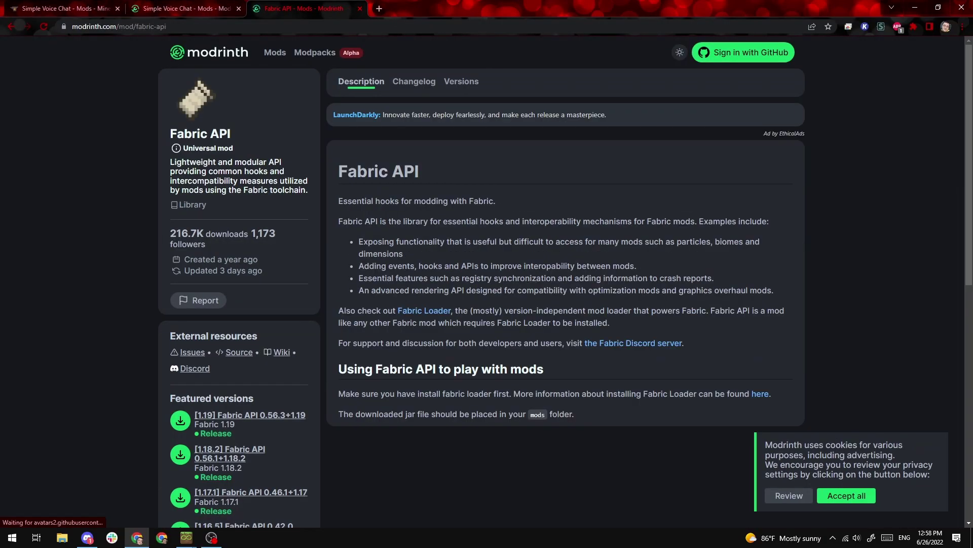
left_click(461, 82)
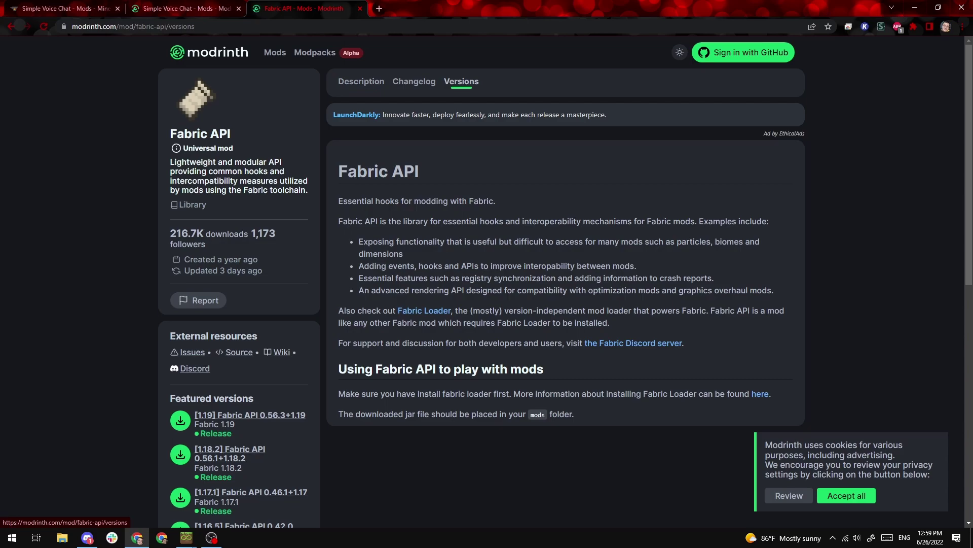
left_click(346, 221)
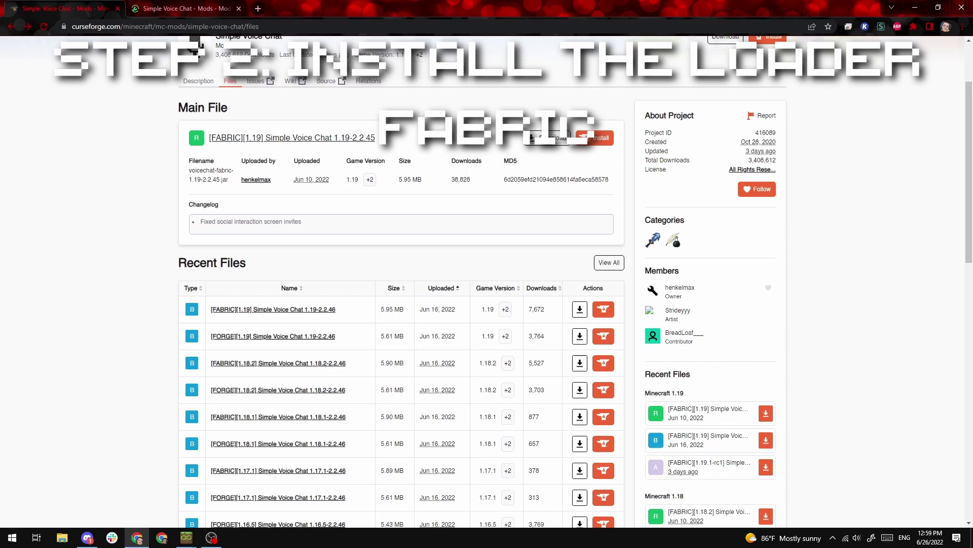
- Search the web for fabricmc in a new browser tab and download the Fabric installer for Windows from the official site
key("ctrl+t")
type("fa")
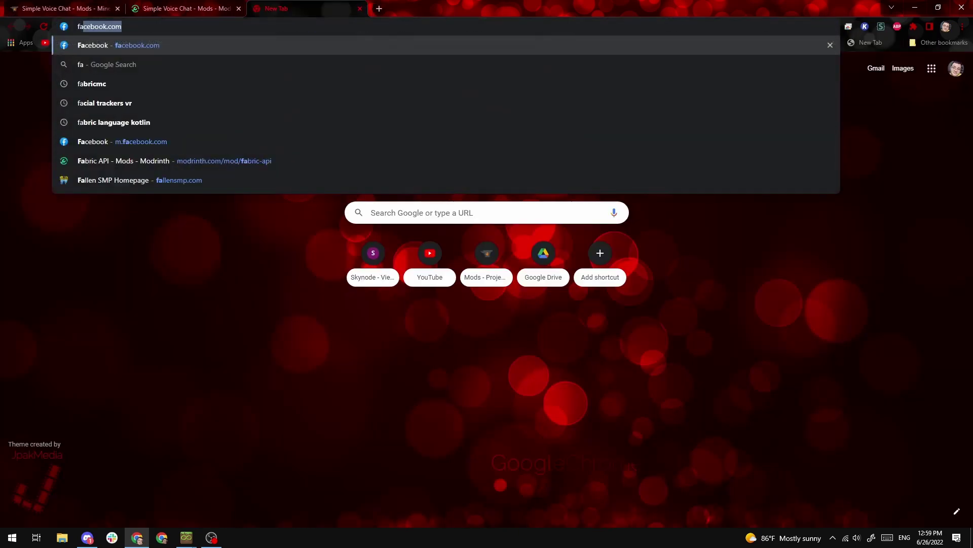
type("bricmcm")
key("Return")
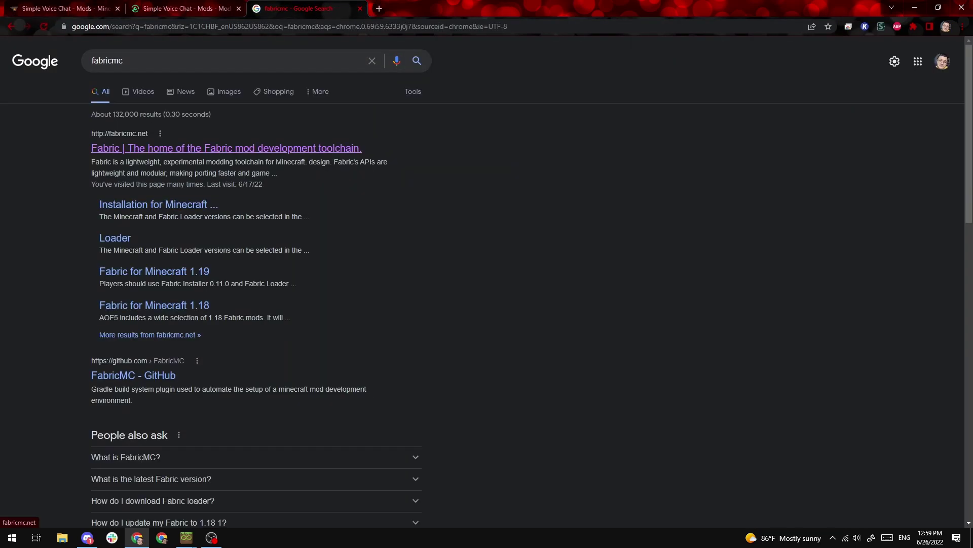
left_click(226, 148)
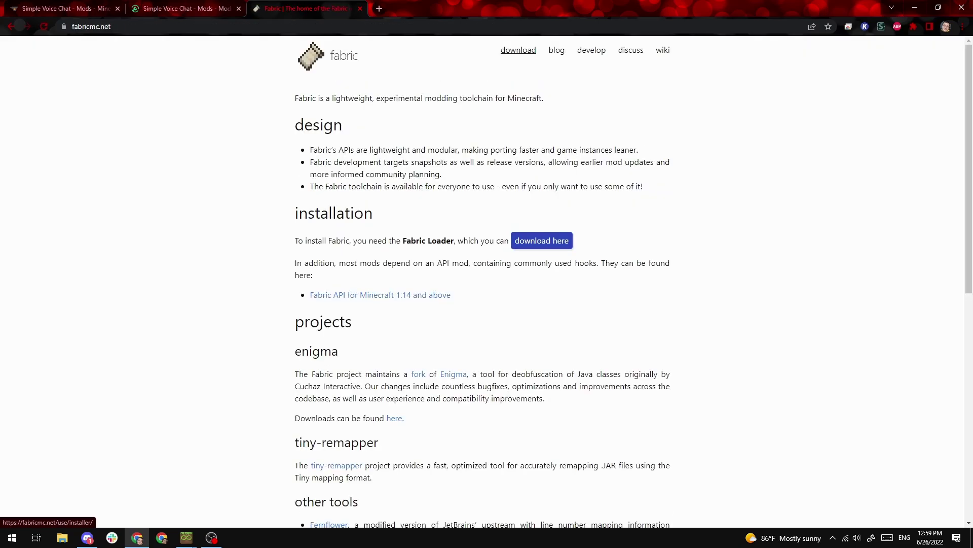
left_click(518, 50)
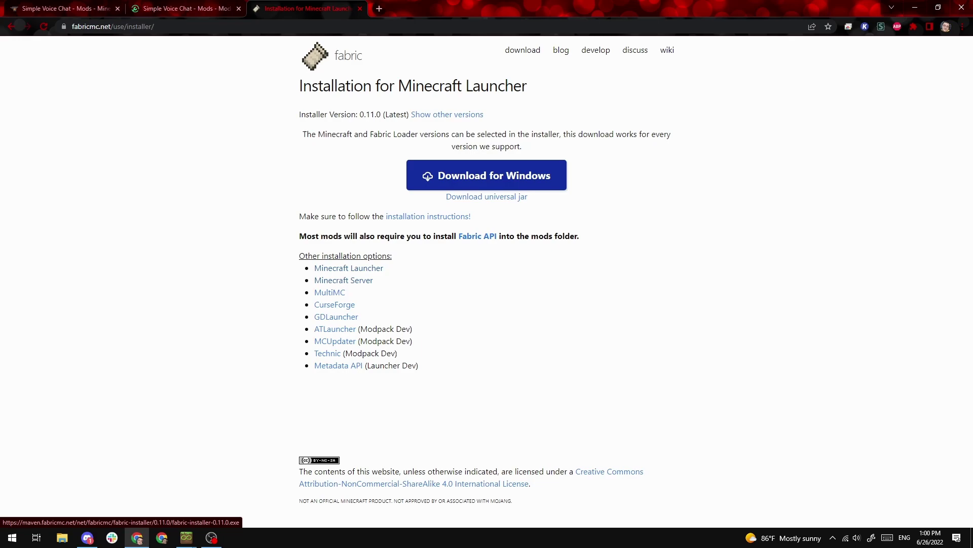
left_click(486, 175)
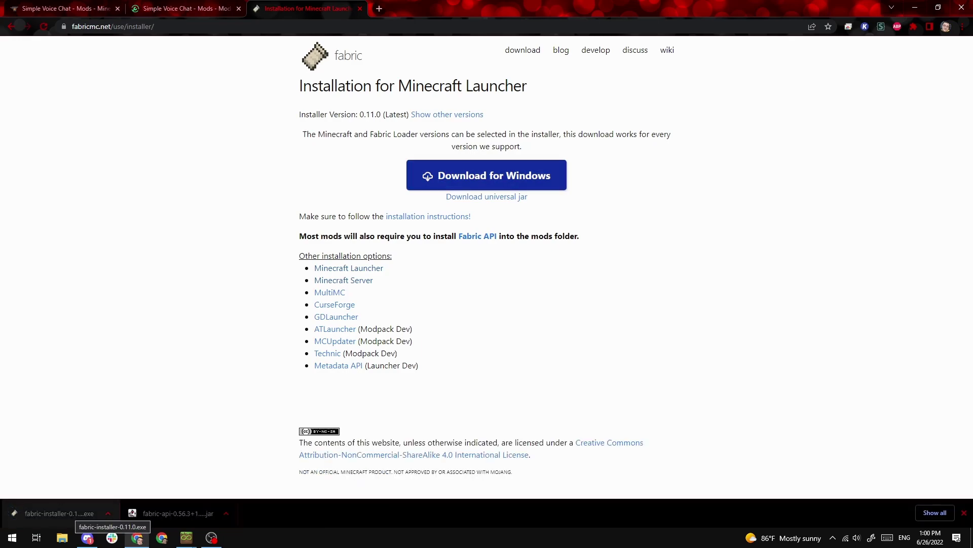
- Run the downloaded Fabric installer, install Loader 0.14.8 for Minecraft 1.19 on the client, and close the installer
left_click(56, 513)
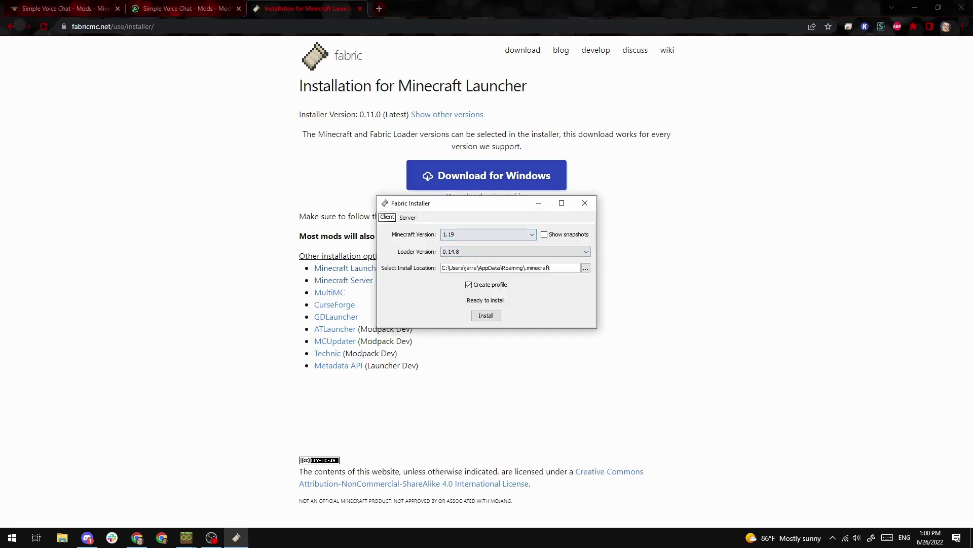
left_click(488, 234)
left_click(487, 234)
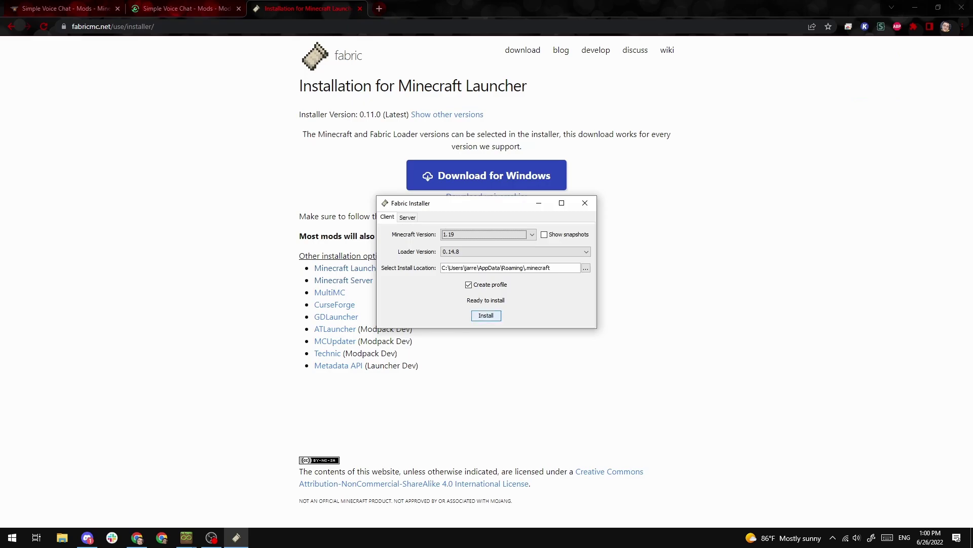
left_click(486, 315)
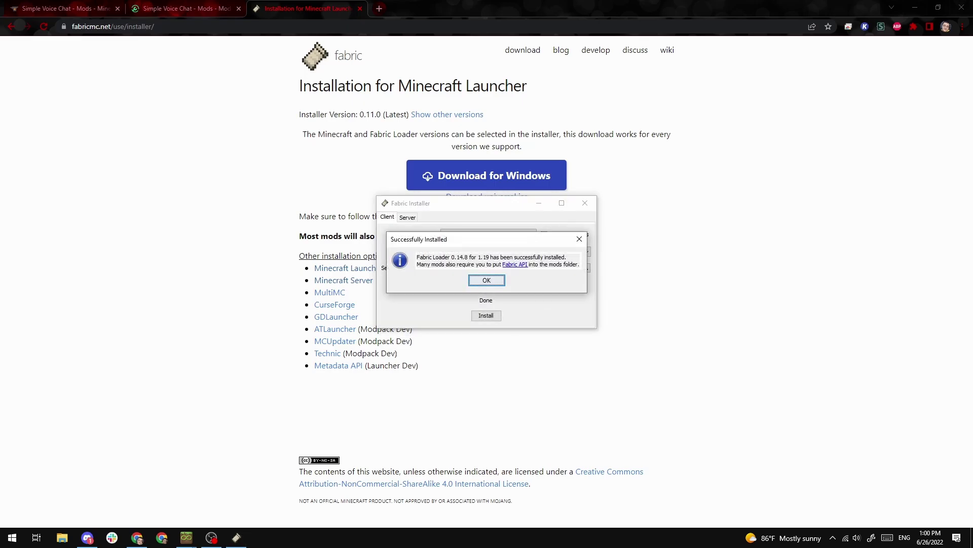
key("Return")
left_click(585, 203)
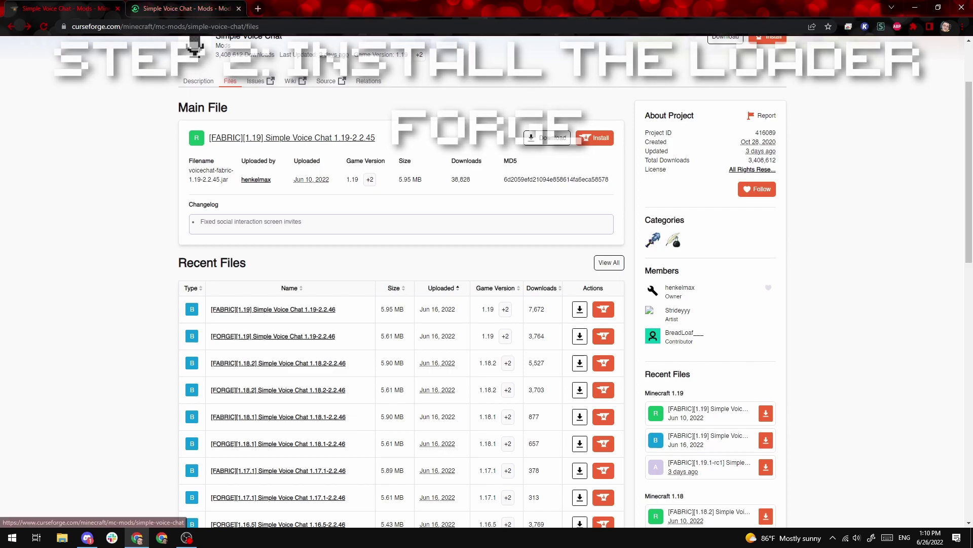
- Search for minecraft forge, download the 1.19 - 41.0.45 installer past the ad page, and run it to install the client
key("ctrl+t")
type("minecraft forge")
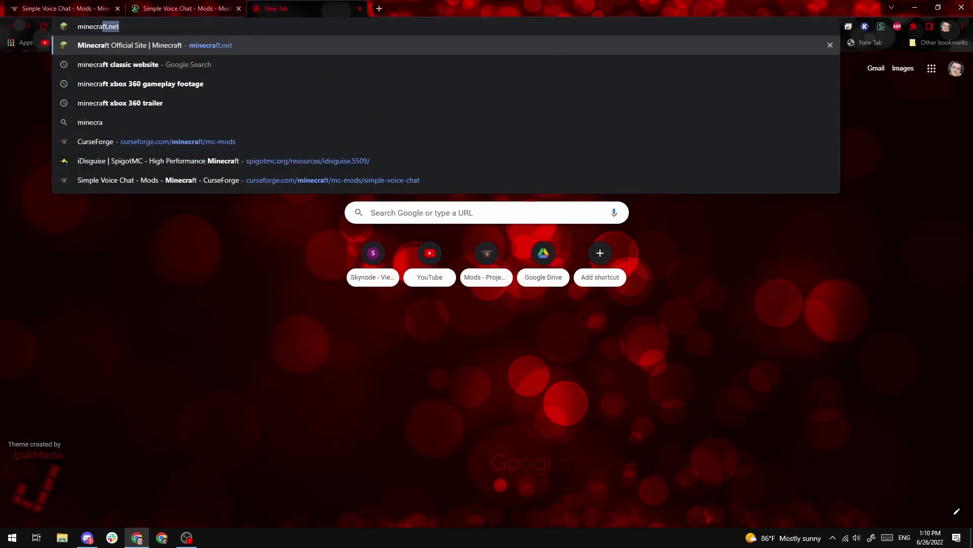
key("Return")
left_click(152, 146)
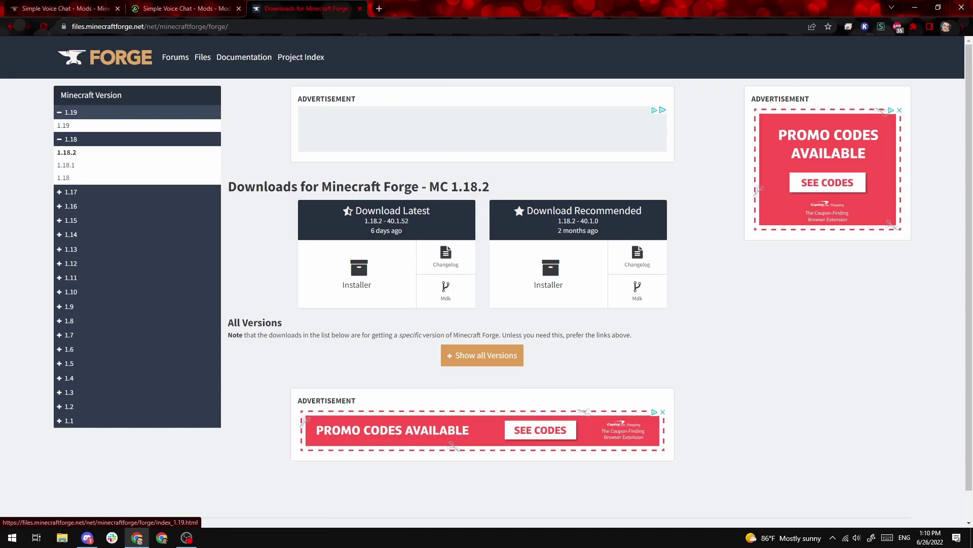
left_click(63, 125)
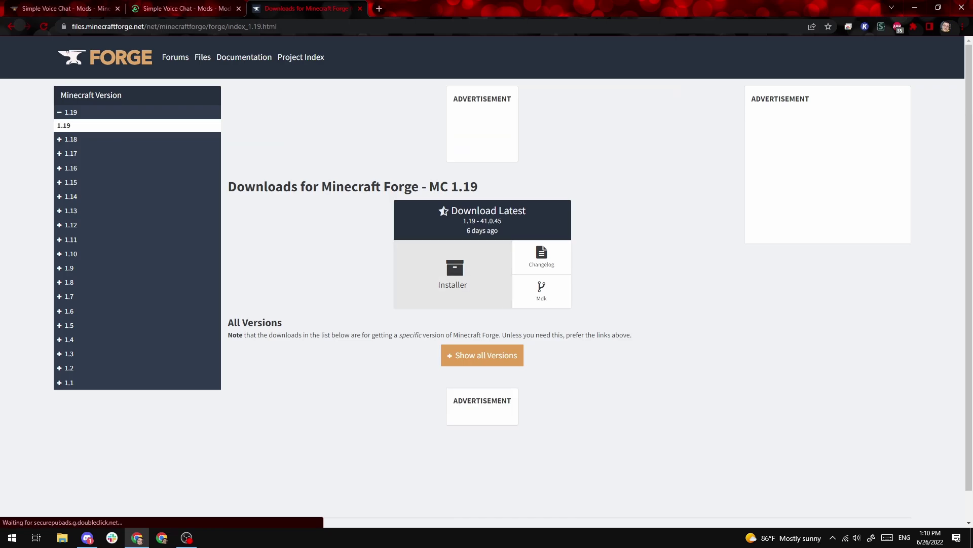
left_click(452, 274)
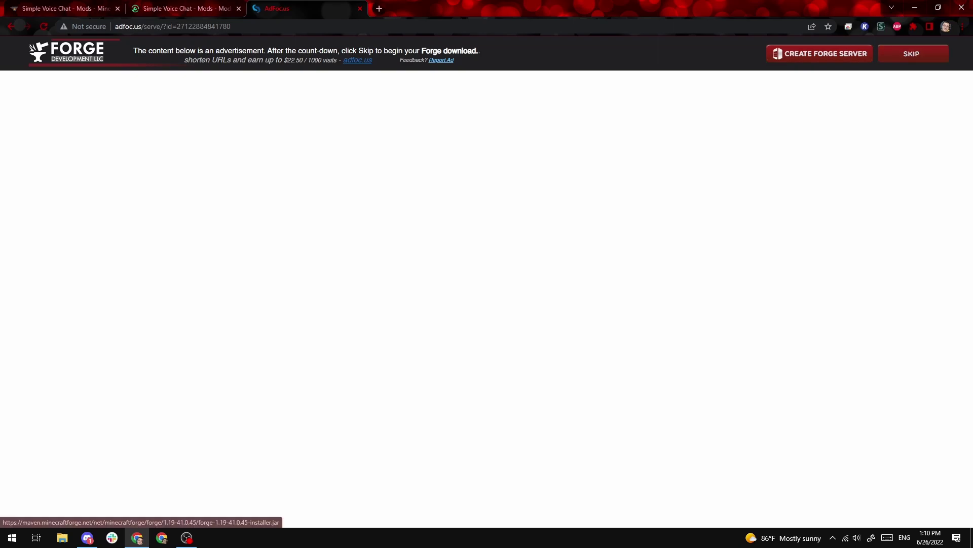
left_click(911, 53)
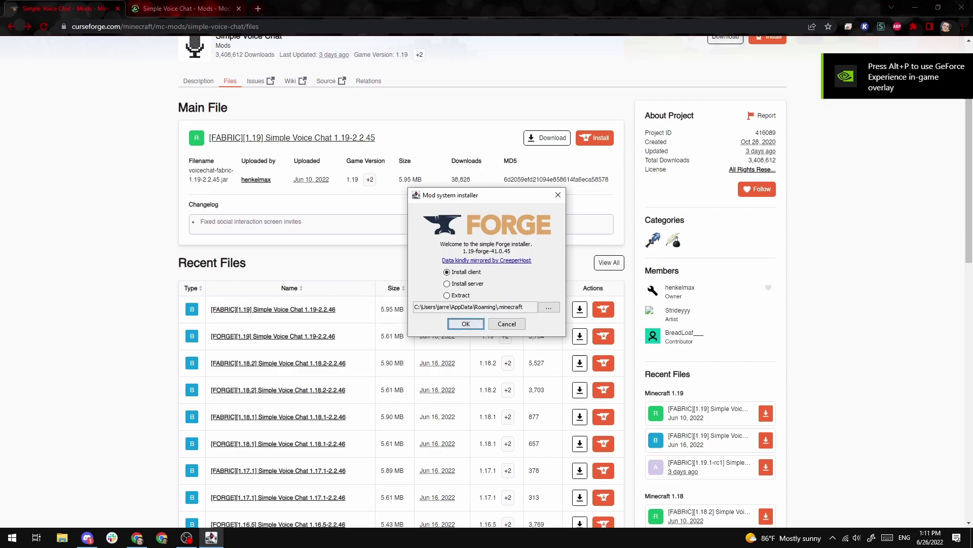
key("Return")
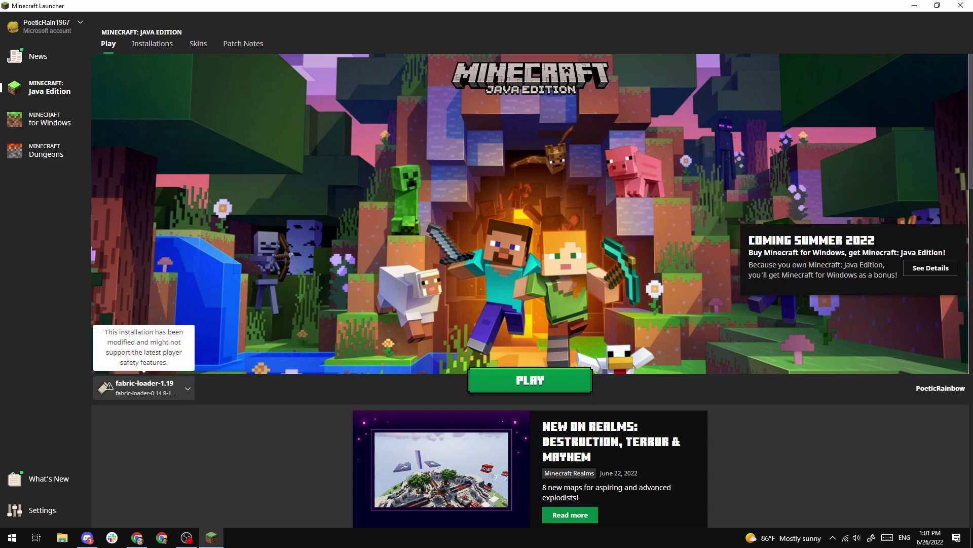
- In the Minecraft Launcher, open the game folder of the fabric-loader-1.19 installation and enter its mods folder
left_click(144, 388)
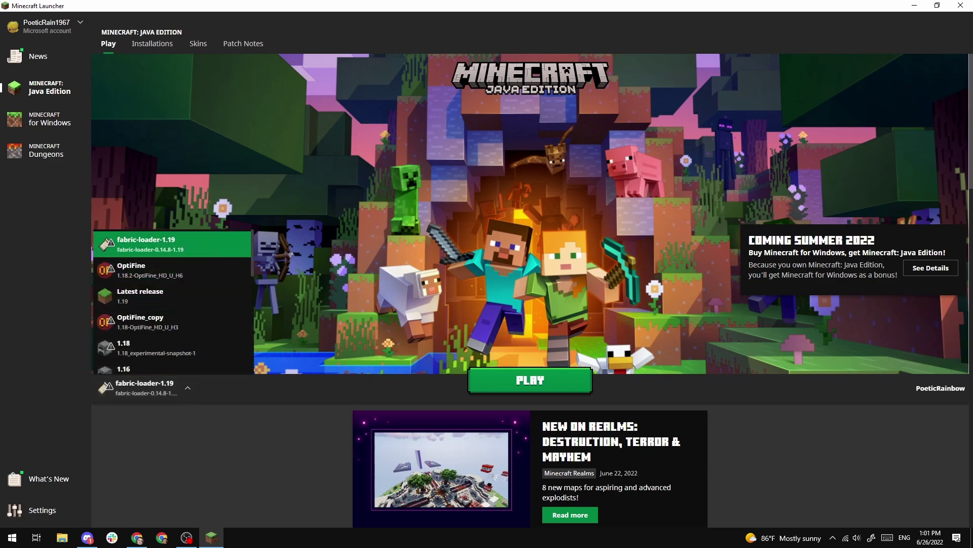
key("Escape")
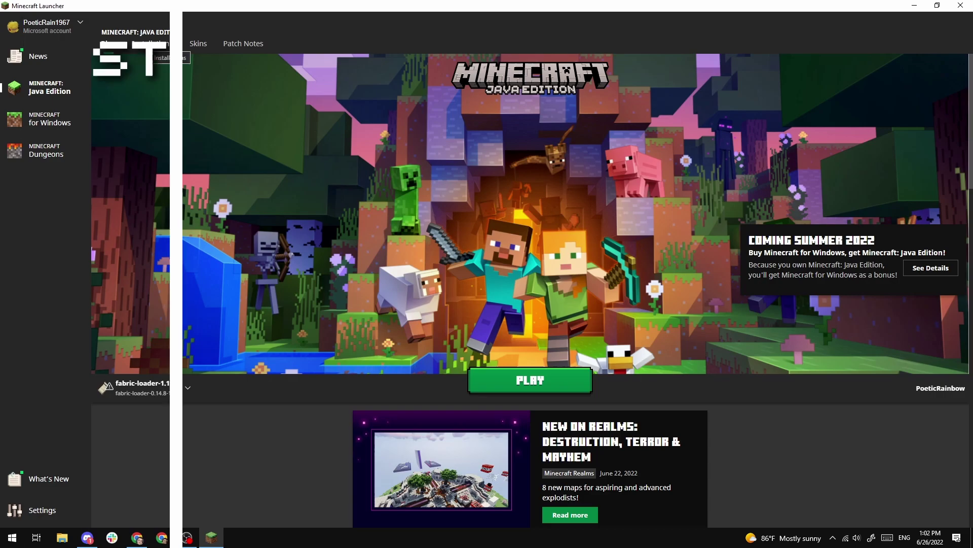
left_click(151, 43)
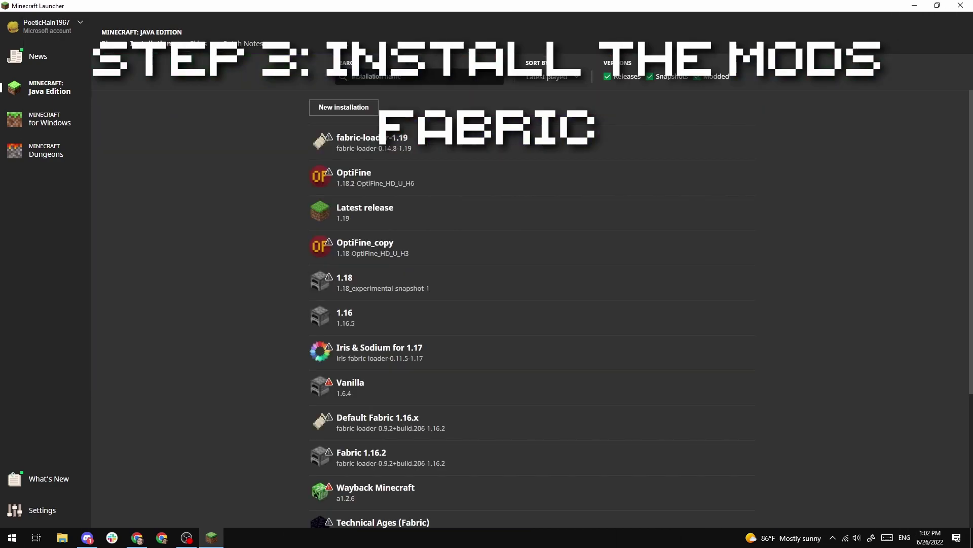
mouse_move(486, 139)
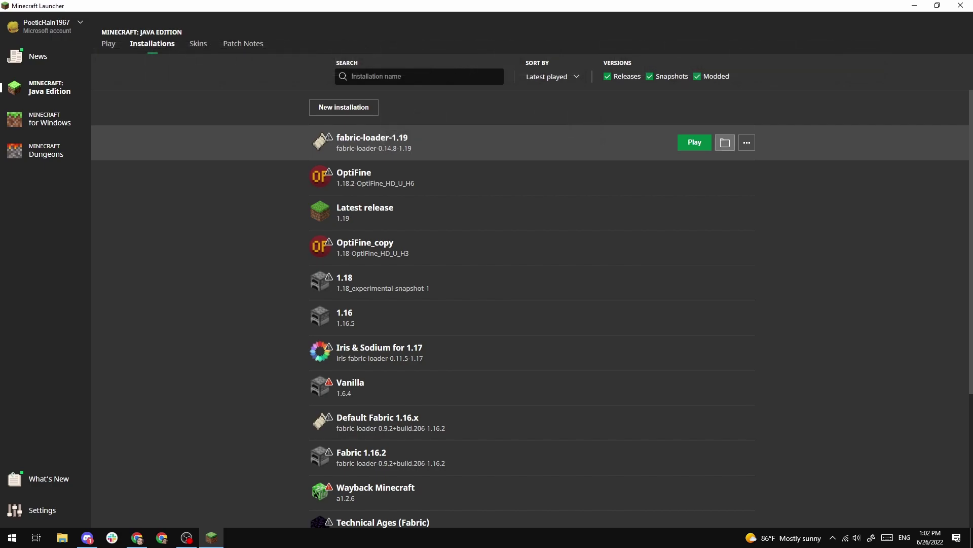
left_click(724, 142)
left_click(725, 143)
left_click_drag(649, 96, 583, 93)
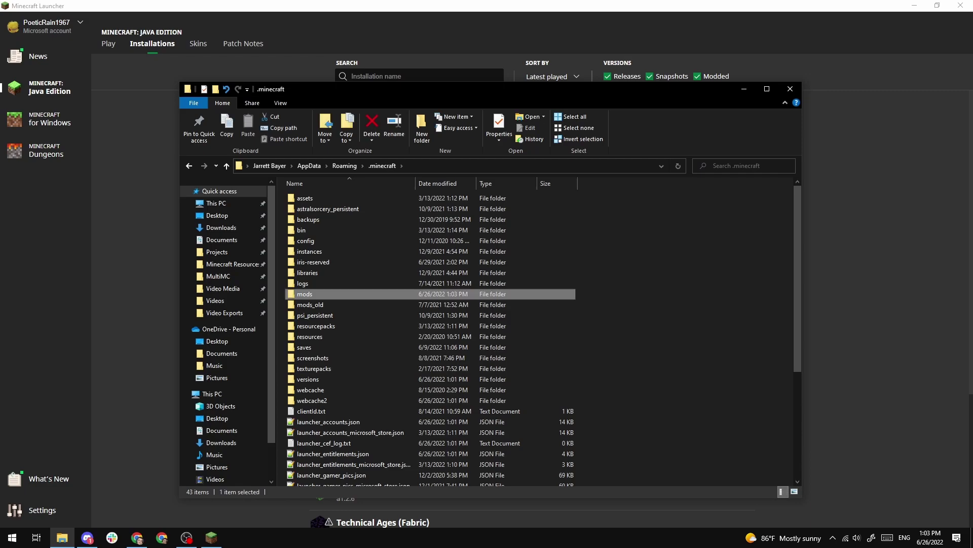
key("Return")
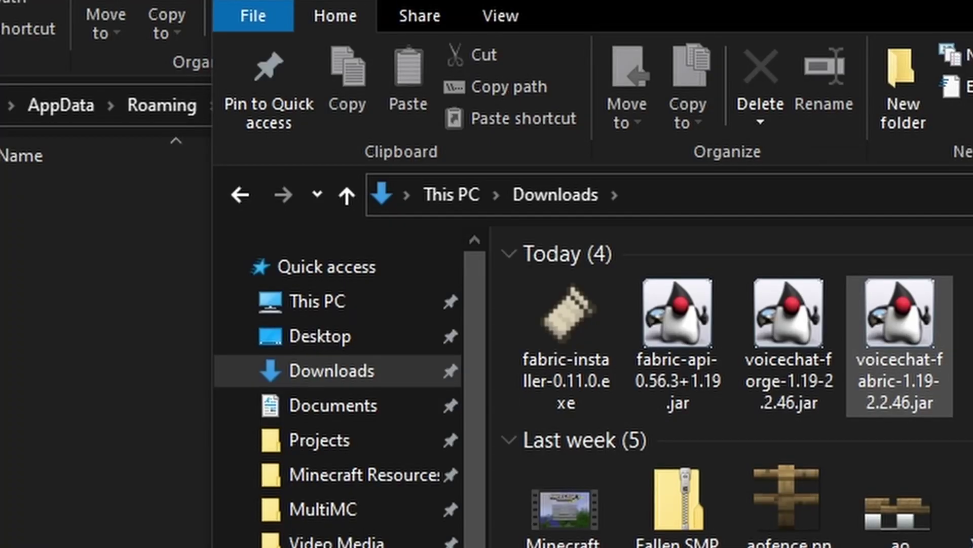
- Move fabric-api-0.56.3+1.19.jar and voicechat-fabric-1.19-2.2.46.jar from Downloads into the mods folder and close the folder window
left_click(900, 345)
left_click(678, 345, "ctrl")
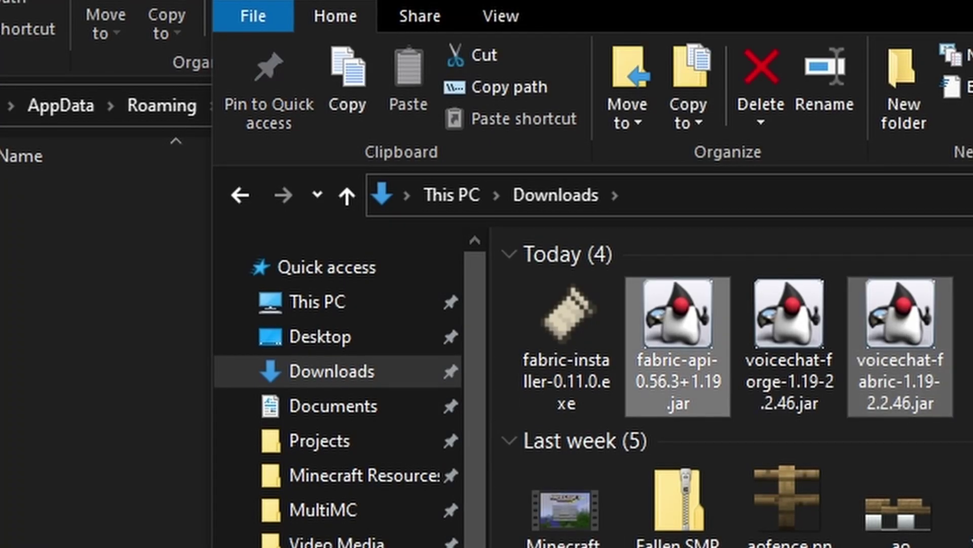
left_click_drag(677, 344, 145, 393)
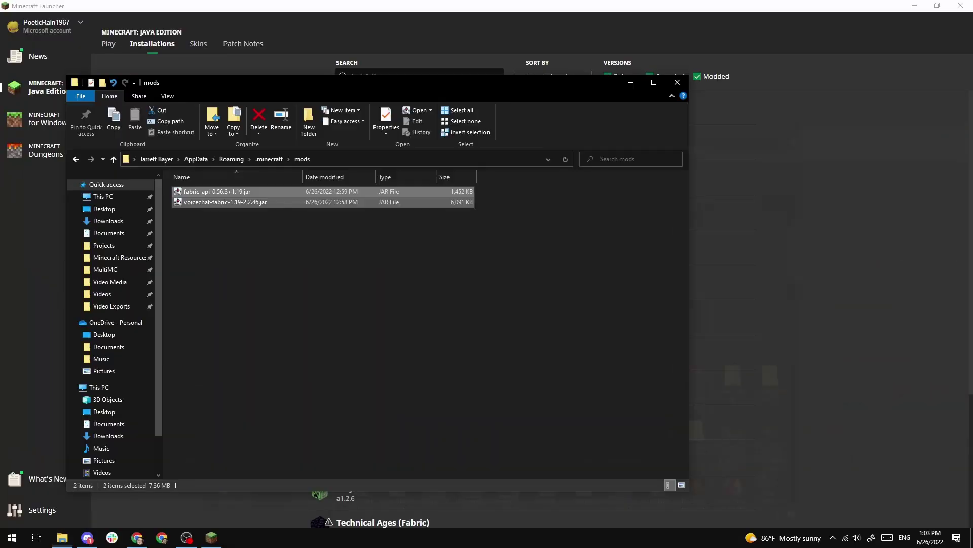
left_click(677, 82)
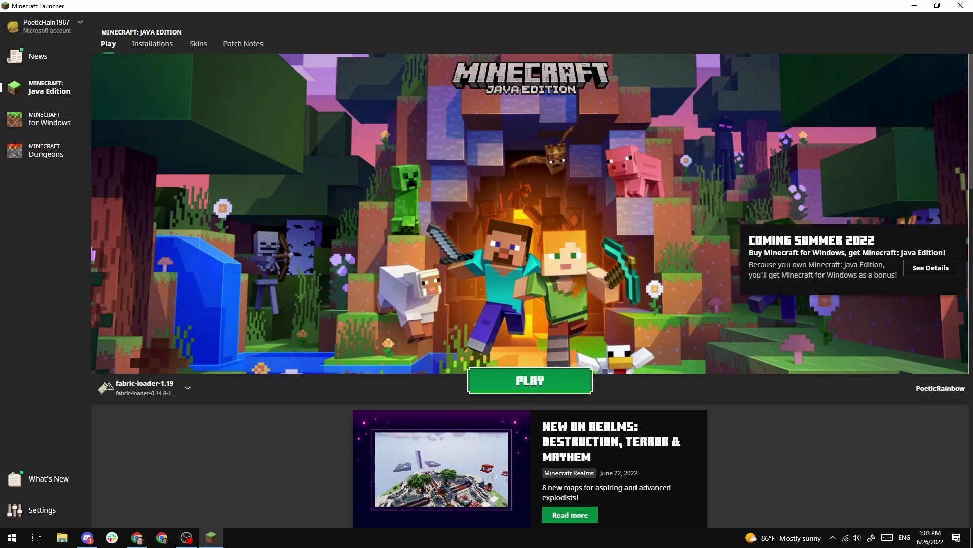
- Launch the fabric-loader-1.19 installation and set up a new superflat creative world named Test
left_click(530, 382)
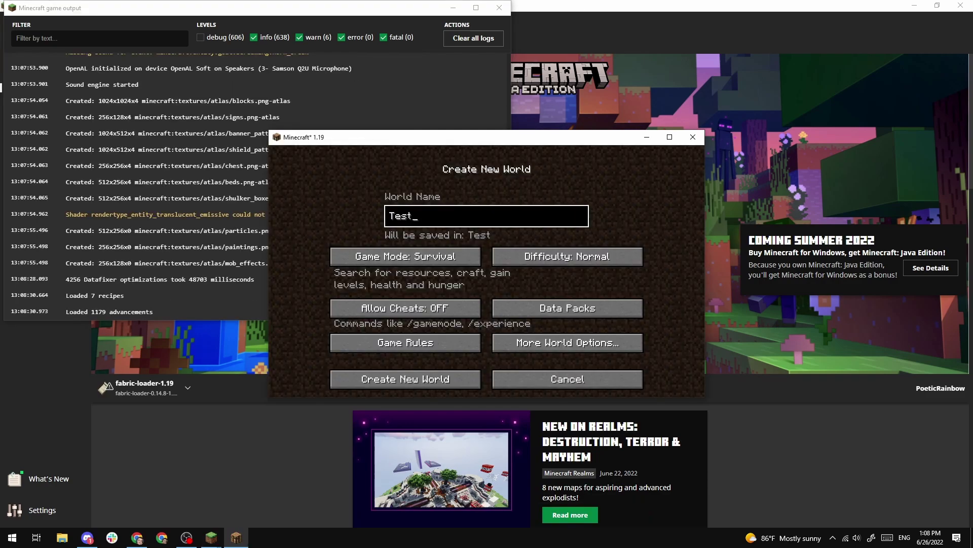
left_click(406, 256)
left_click(406, 256)
left_click(568, 342)
left_click(568, 257)
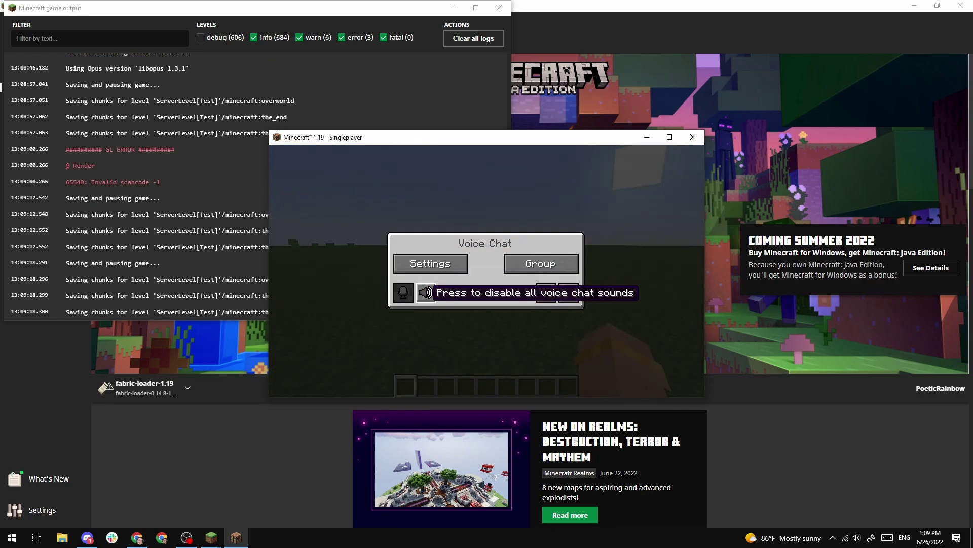
- Review the mod's Voice Chat settings and look through the key binds in the game's control options
left_click(431, 264)
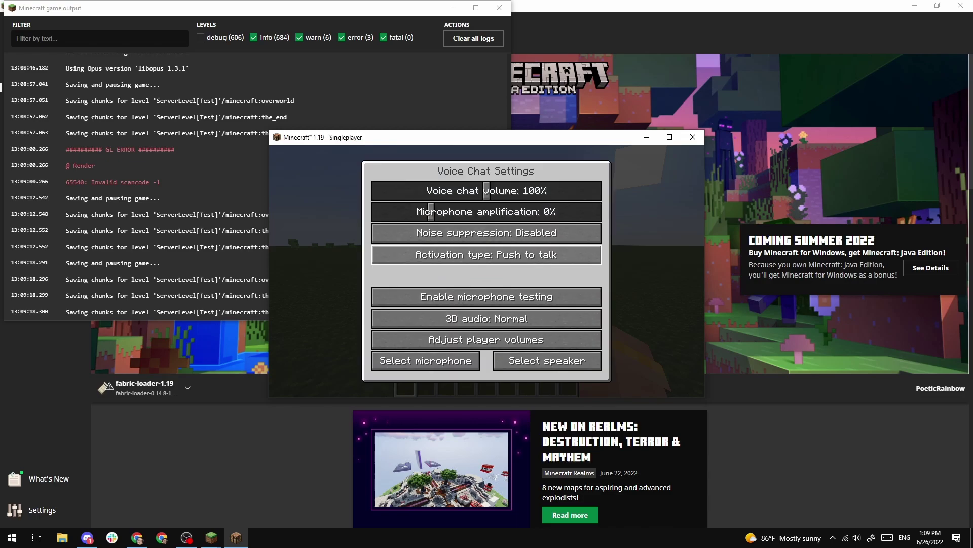
key("Escape")
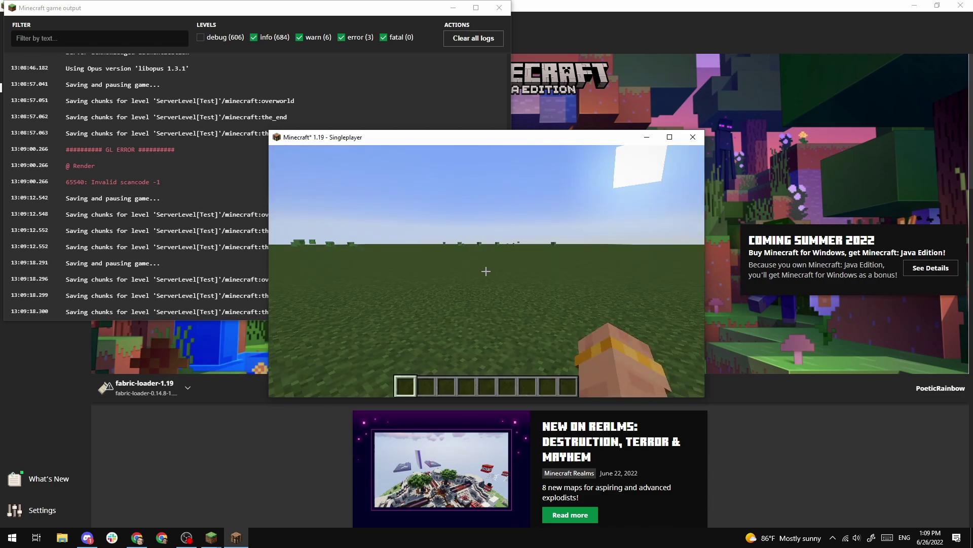
key("Escape")
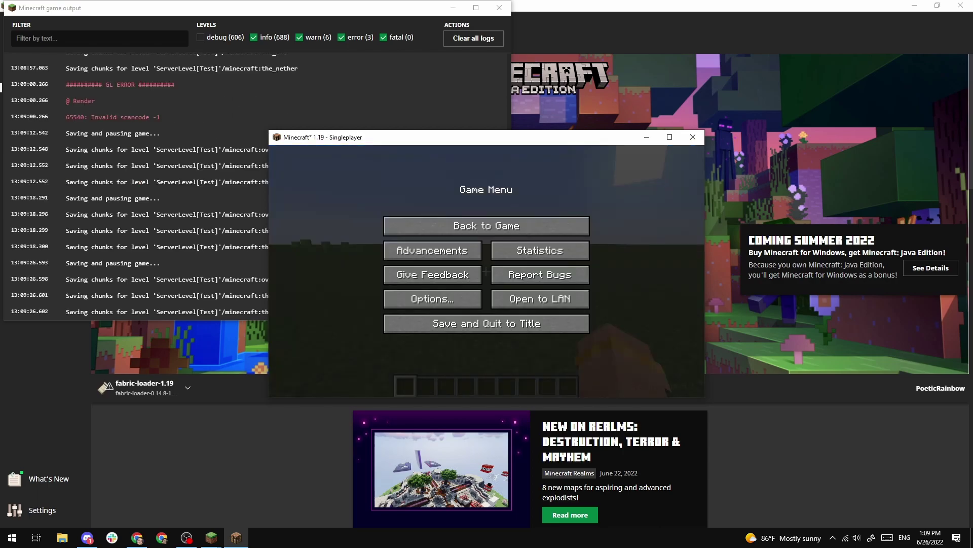
left_click(430, 298)
left_click(568, 262)
left_click(567, 185)
scroll(552, 253, "down", 15)
key("Escape")
key("Escape")
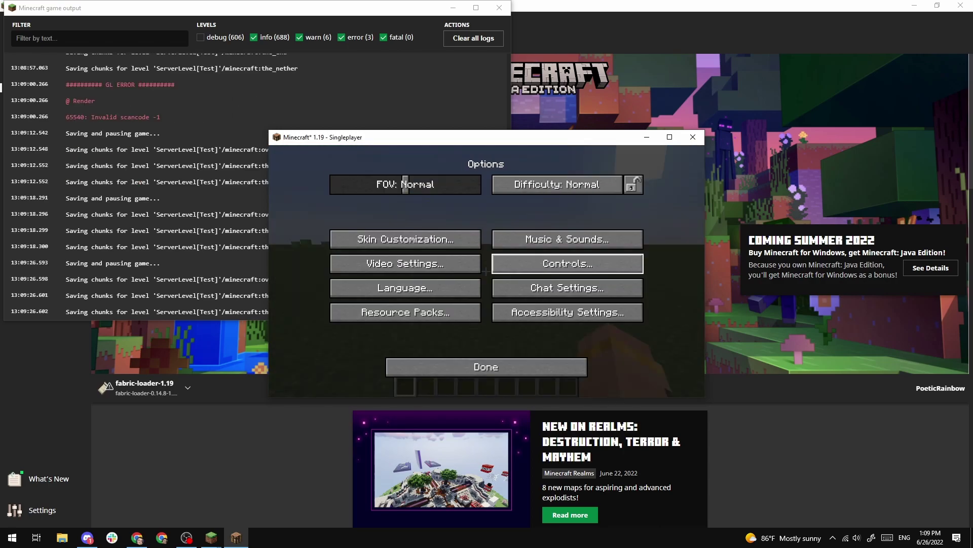
key("Escape")
key("Escape")
- Walk forward through the Test world and switch the camera to the front-facing third-person view
key("w")
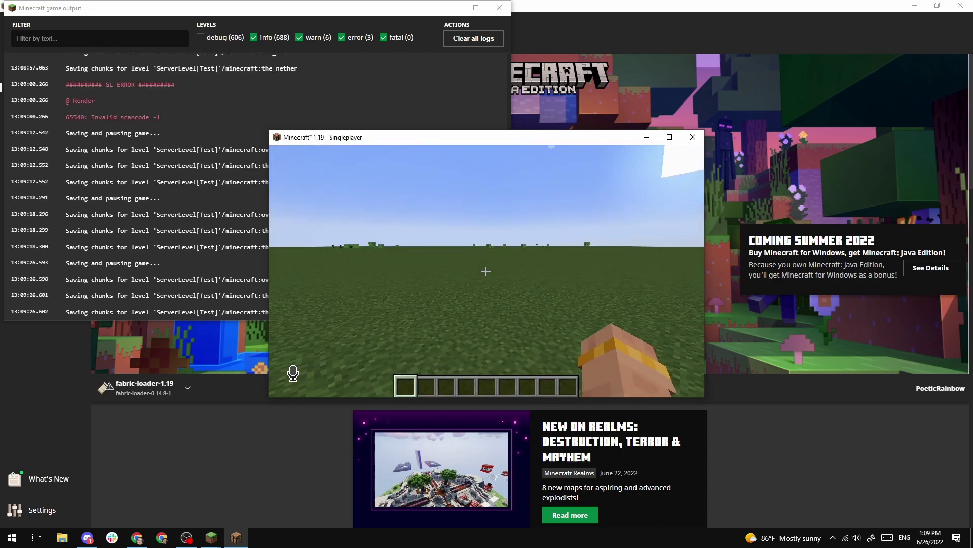
key("w")
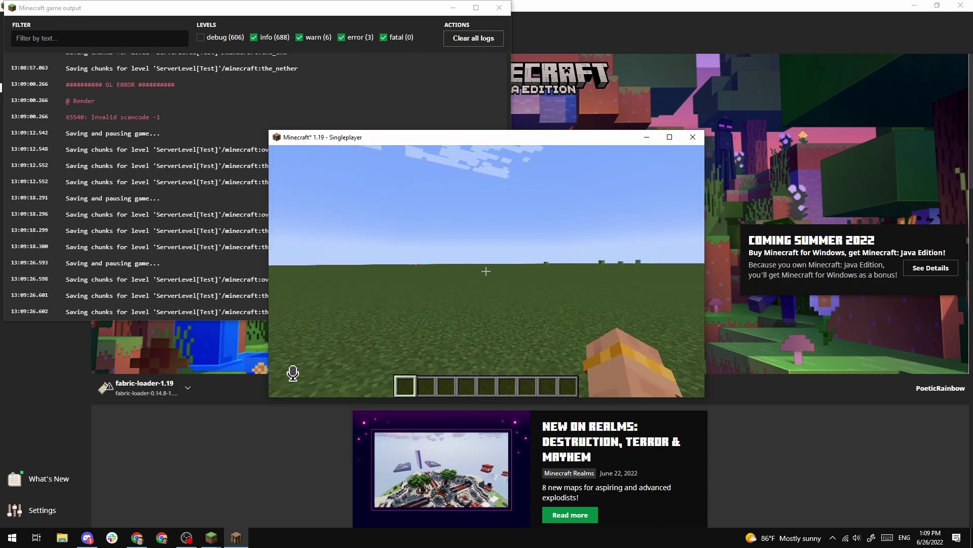
key("F5")
key("F5")
key("w")
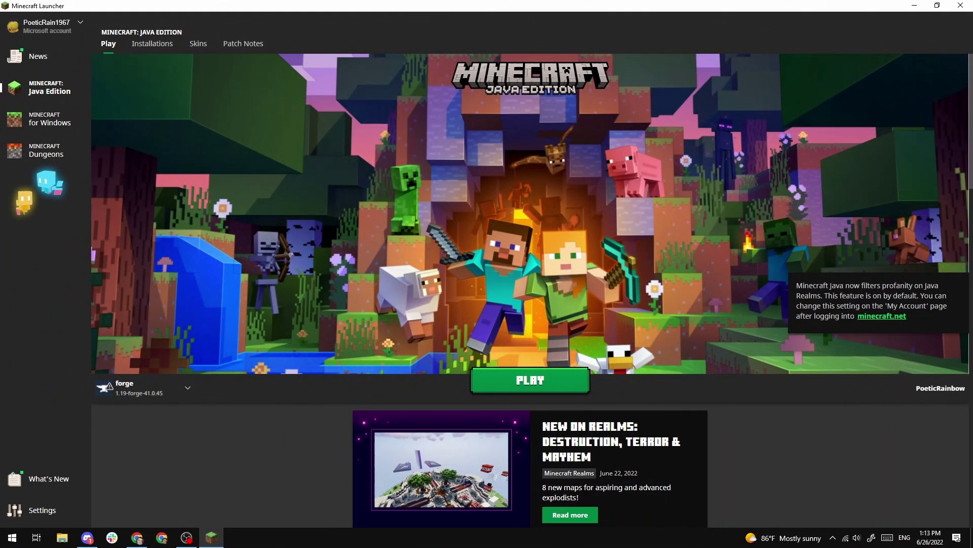
- In the Minecraft Launcher, select the forge 1.19-forge-41.0.45 installation, open its game folder and enter the mods folder
left_click(144, 387)
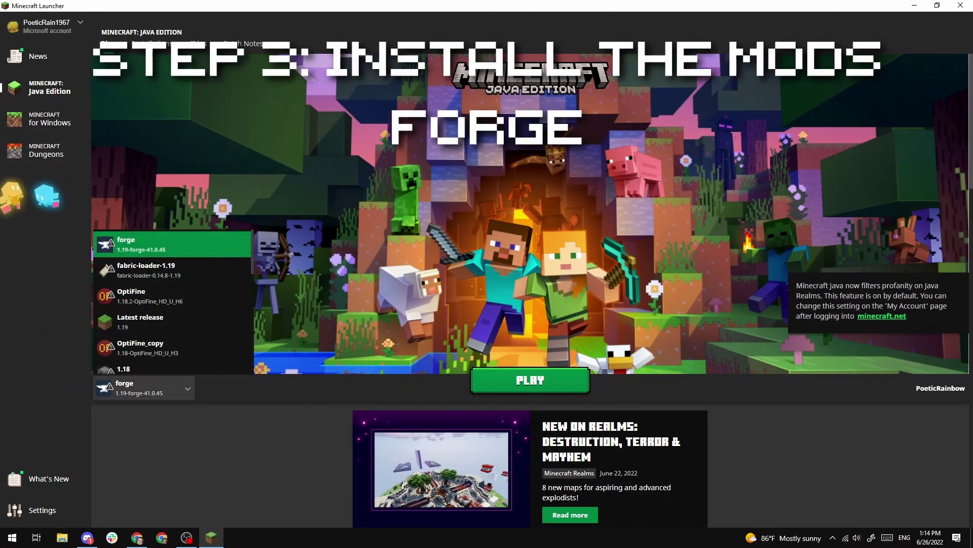
left_click(172, 243)
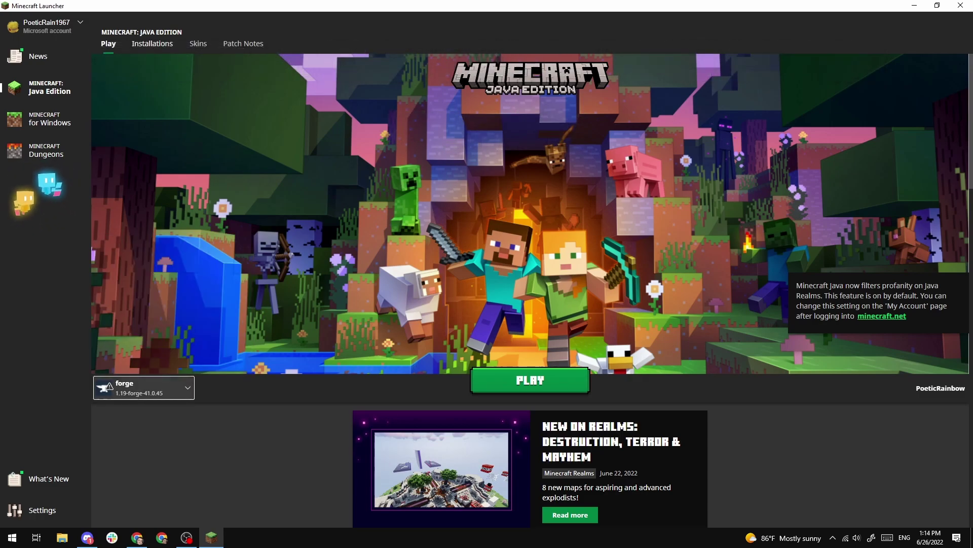
left_click(151, 44)
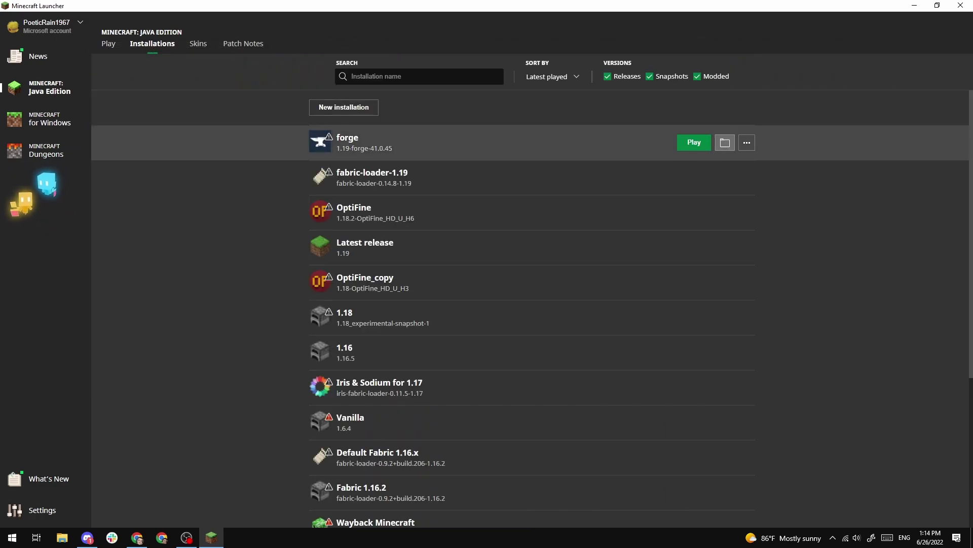
left_click(725, 142)
left_click(725, 143)
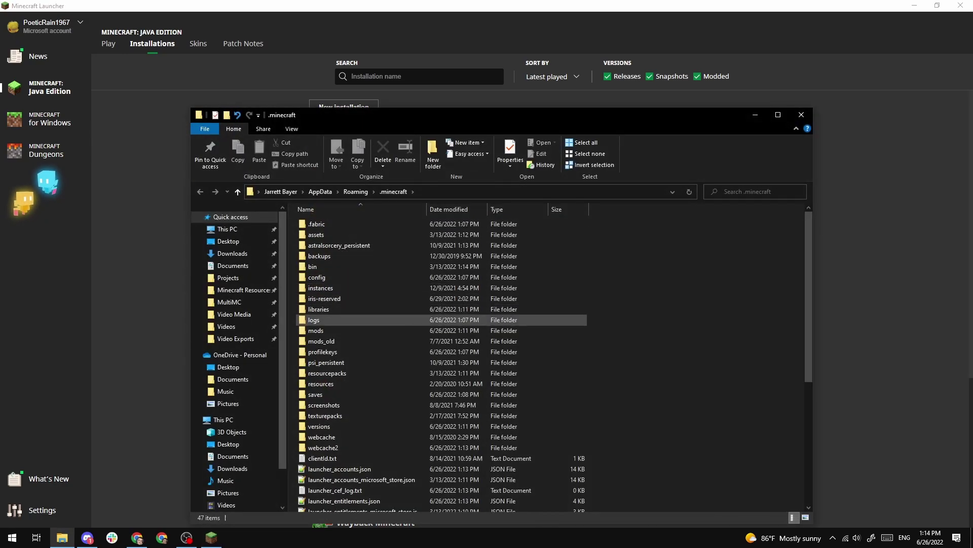
double_click(325, 330)
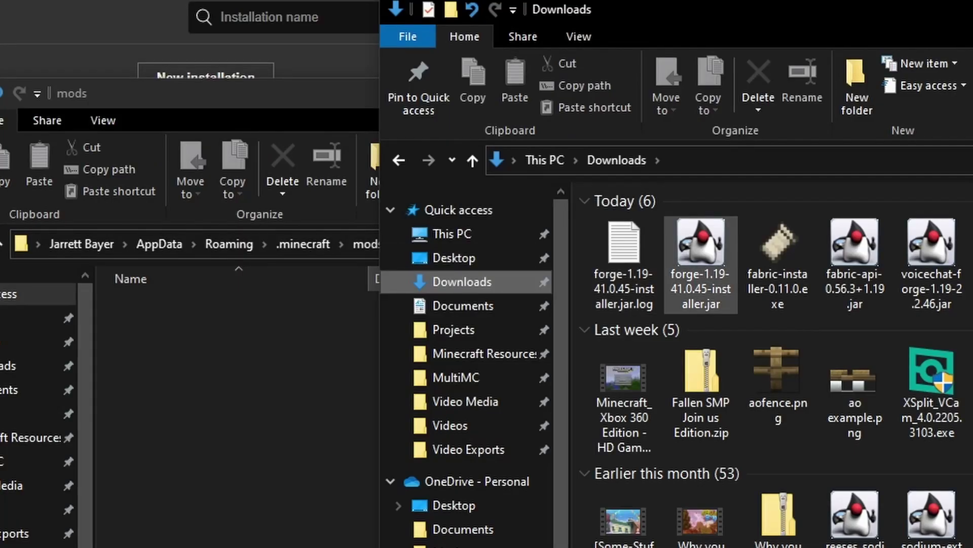
- Move voicechat-forge-1.19-2.2.46.jar from Downloads into the mods folder and close the folder window
left_click(590, 191)
left_click(667, 191, "ctrl")
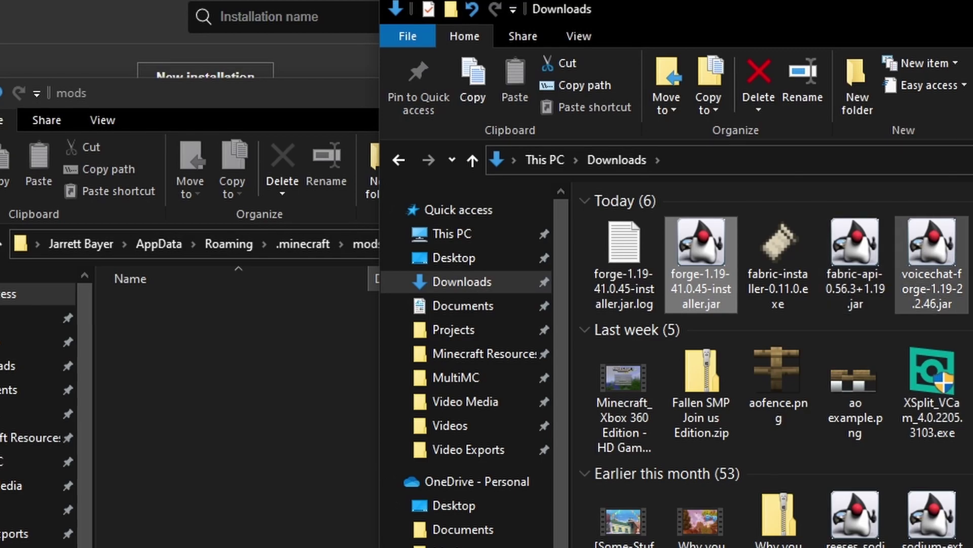
left_click(932, 263)
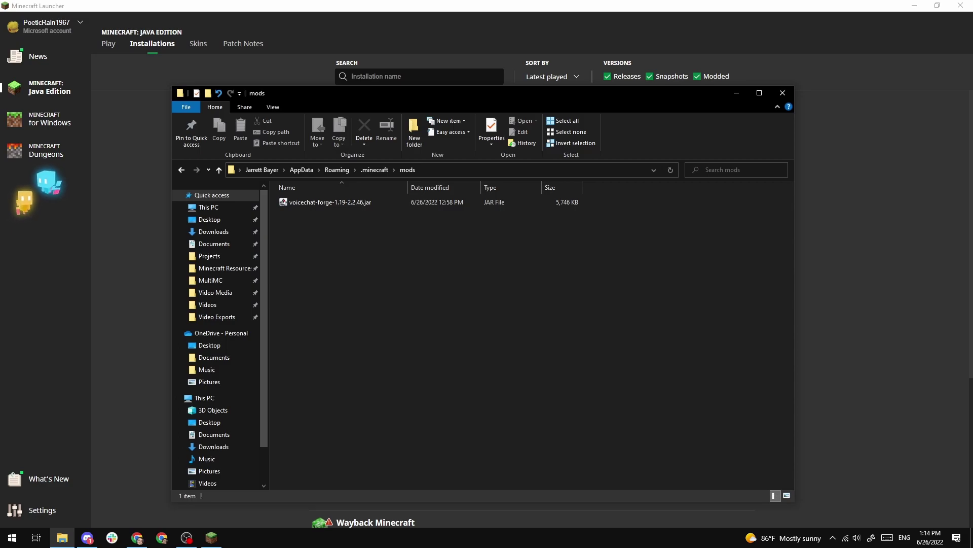
left_click(782, 93)
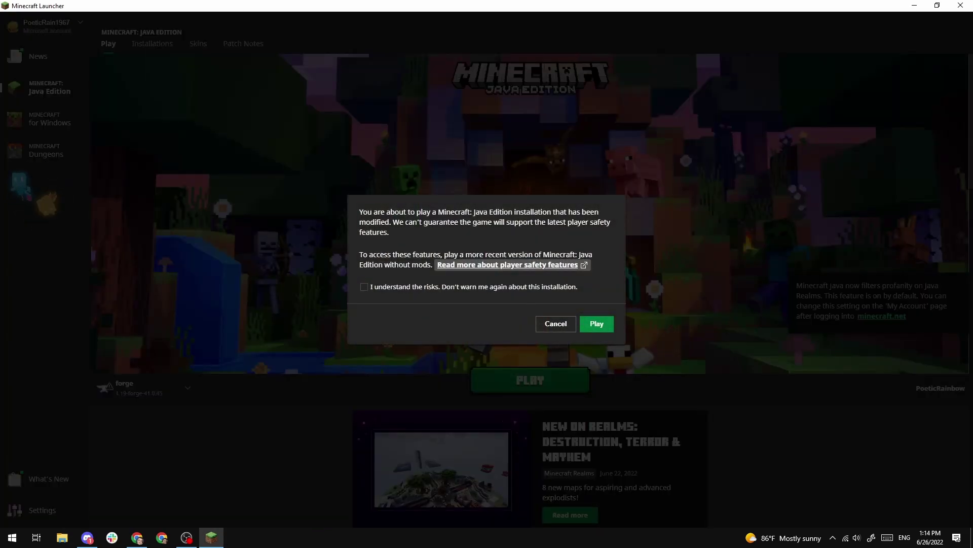
- Launch the modded forge installation past the safety warning and load the existing singleplayer world
left_click(596, 323)
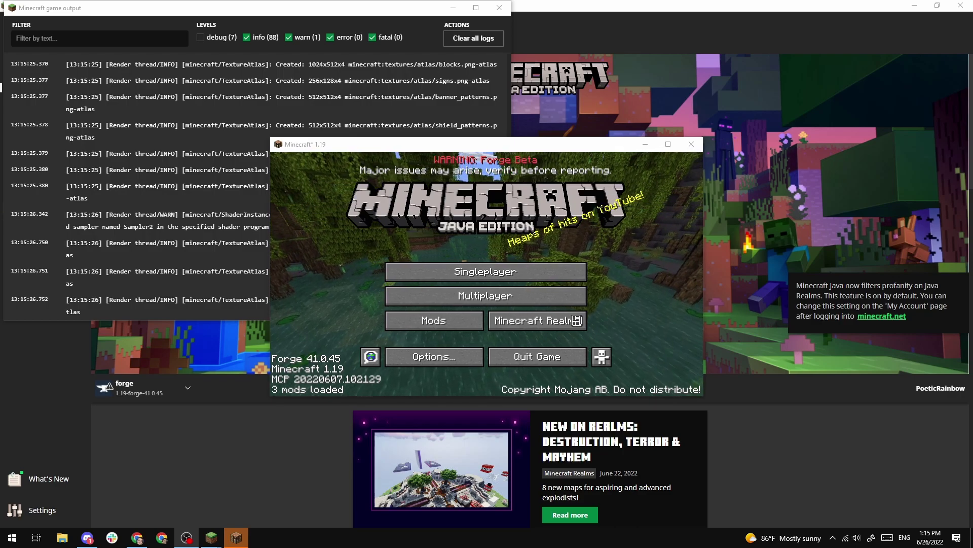
left_click(486, 271)
double_click(486, 221)
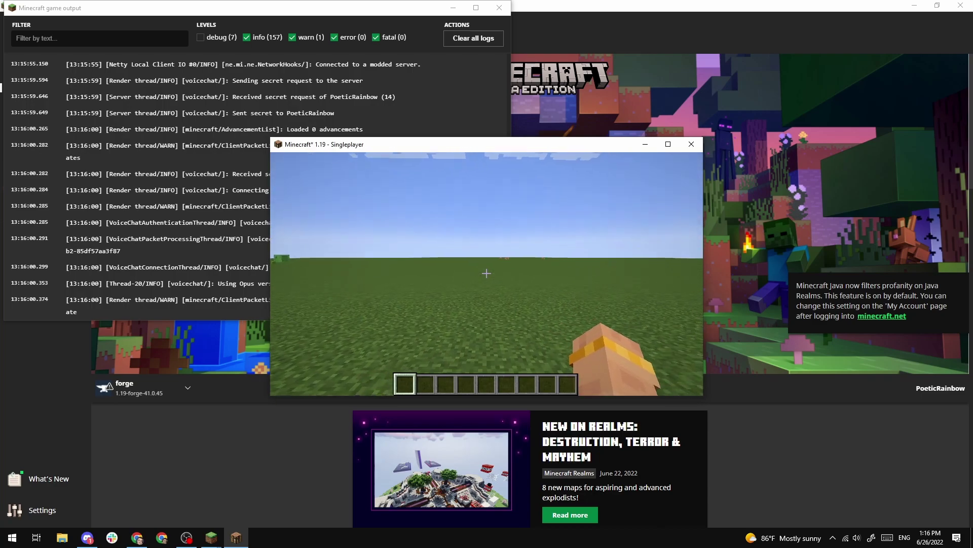
- Open the voice chat menu in the Forge game, view its settings and return to the world
key("v")
left_click(446, 264)
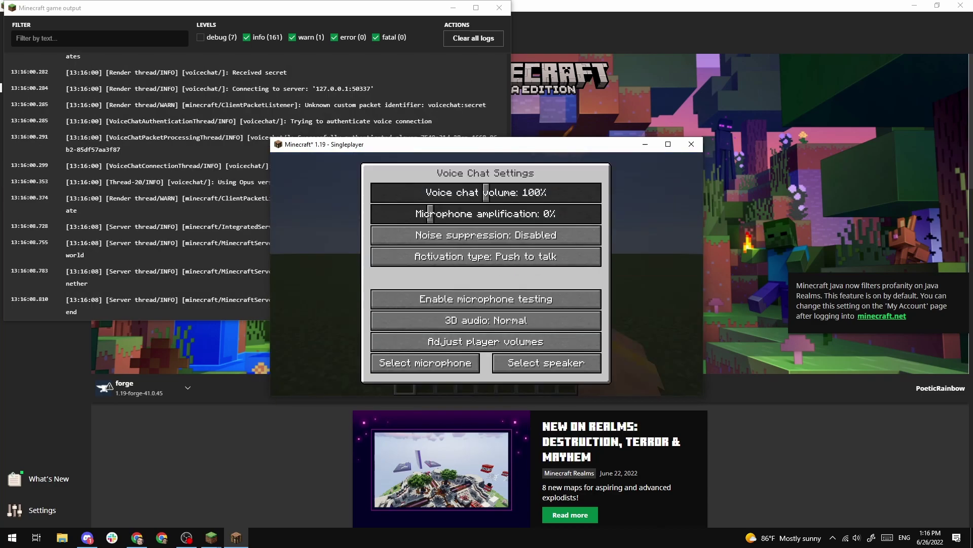
key("Escape")
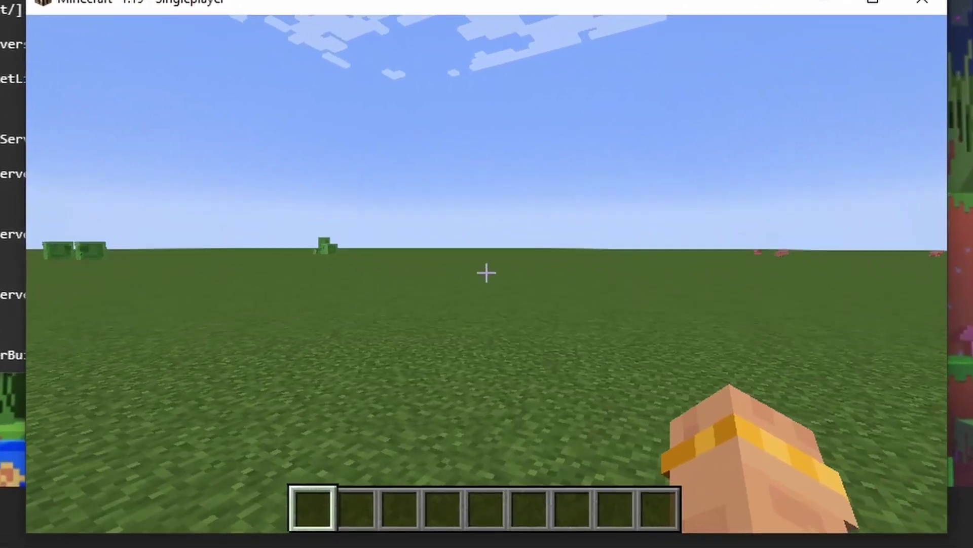
- Switch the camera to the front-facing third-person view to show the character in the world
key("F5")
key("F5")
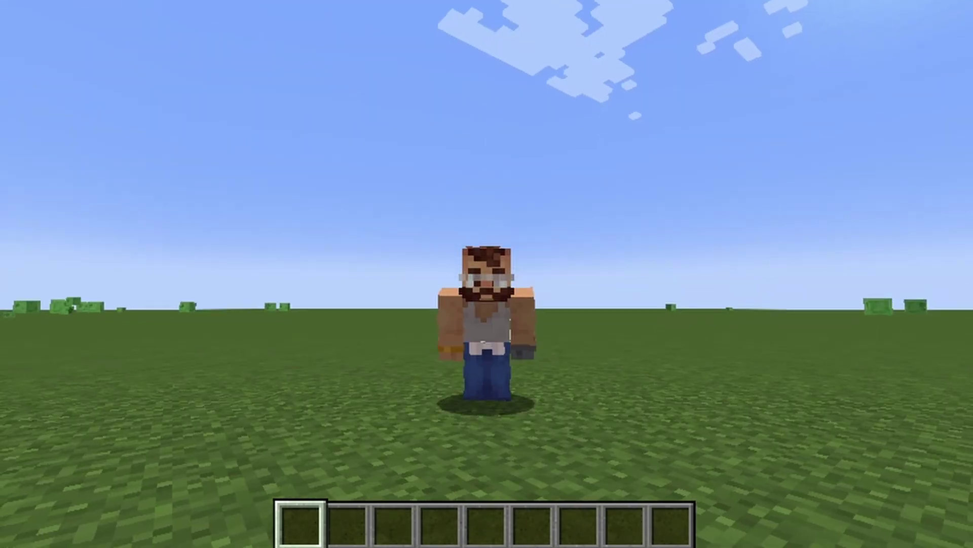
key("shift")
left_click(487, 274)
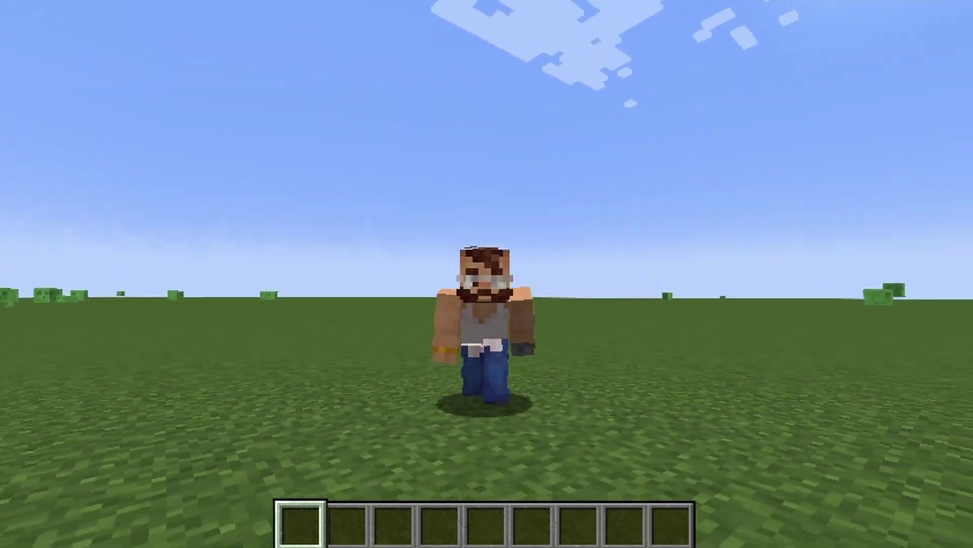